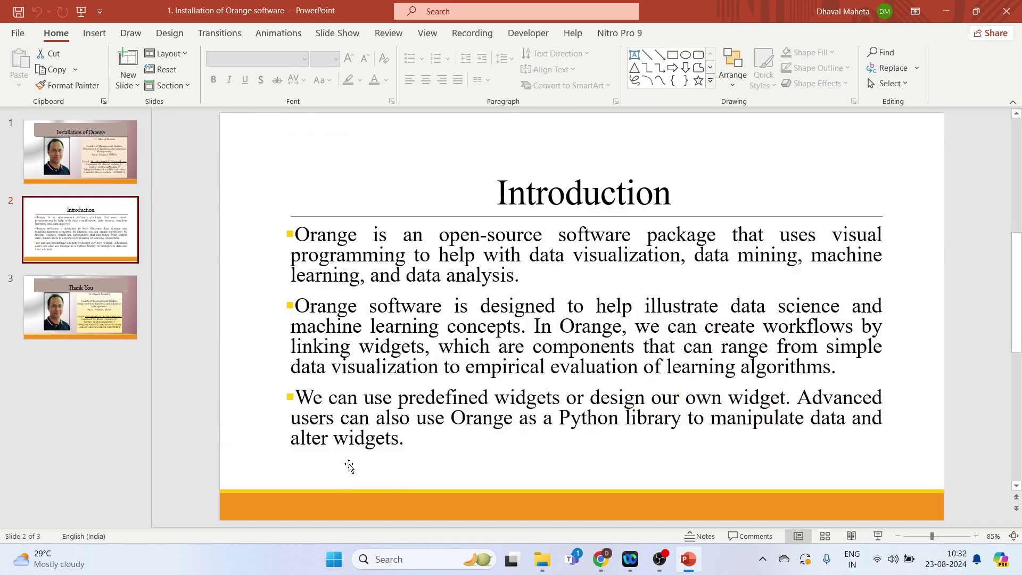
Step: Go from search results to the Orange Data Mining site and review its Orange 3.37.0 download page
{"action": "left_click", "coordinate": [600, 559]}
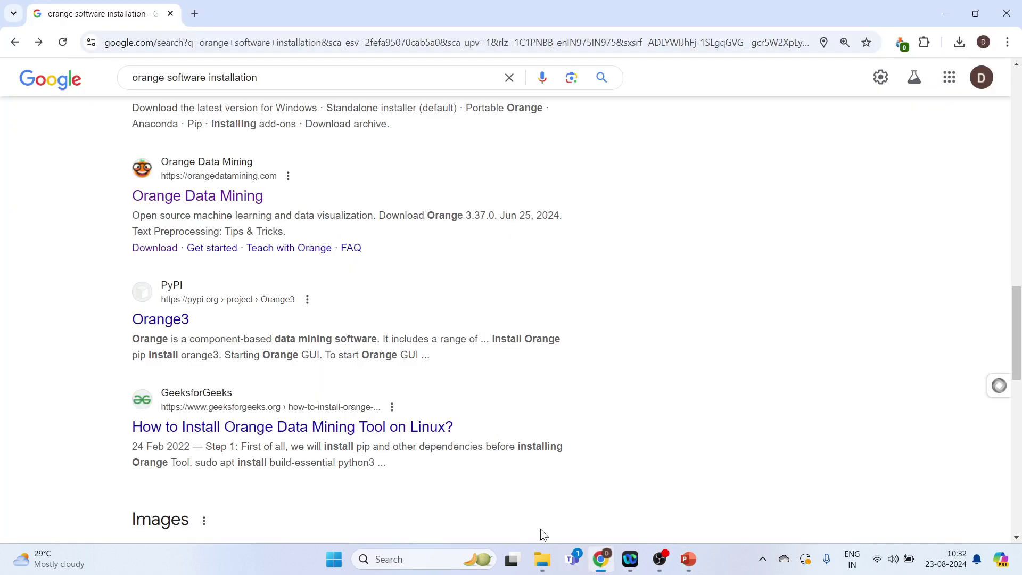
{"action": "left_click", "coordinate": [210, 205]}
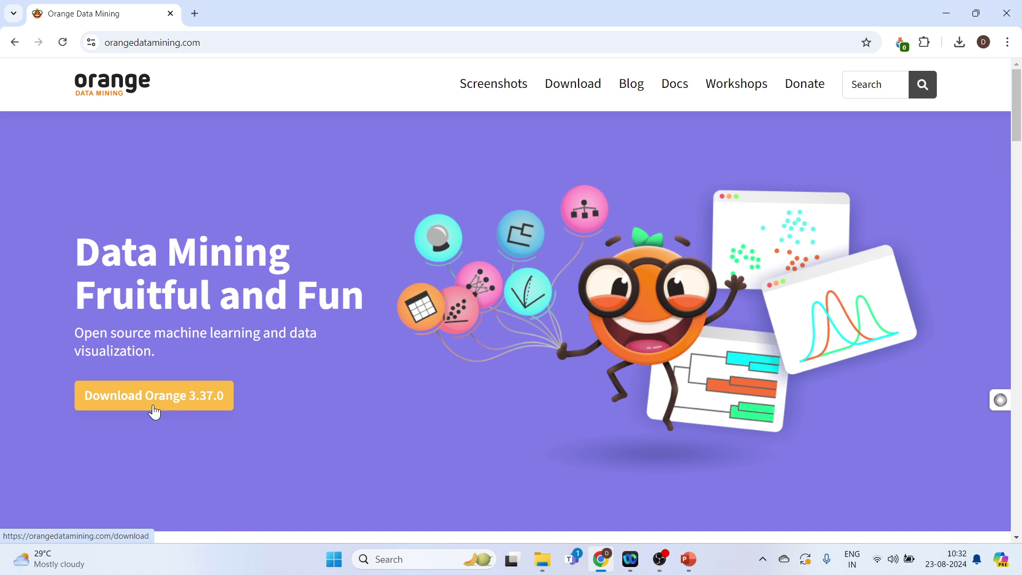
{"action": "left_click", "coordinate": [154, 411]}
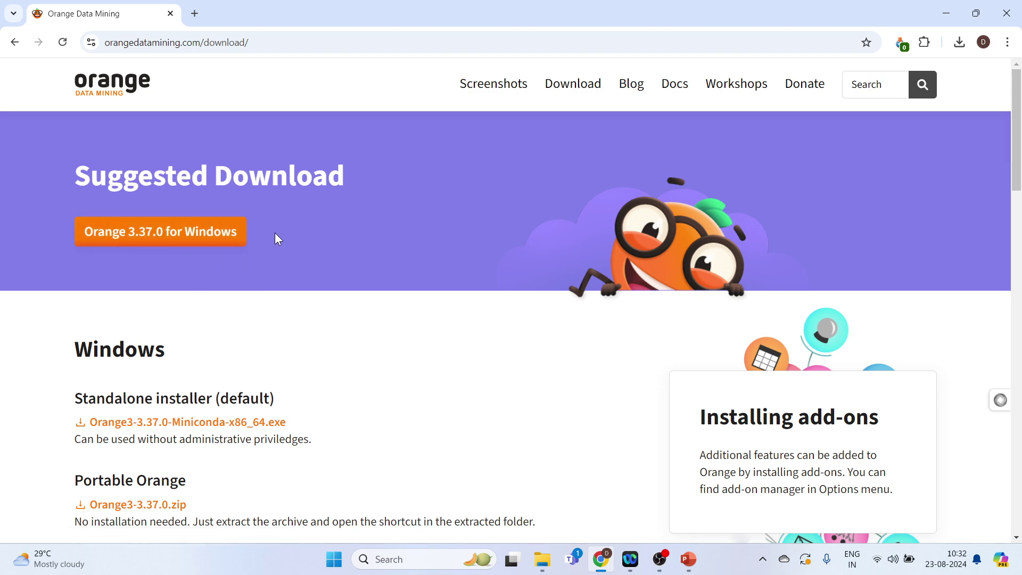
{"action": "scroll", "coordinate": [240, 296], "scroll_direction": "down", "scroll_amount": 4}
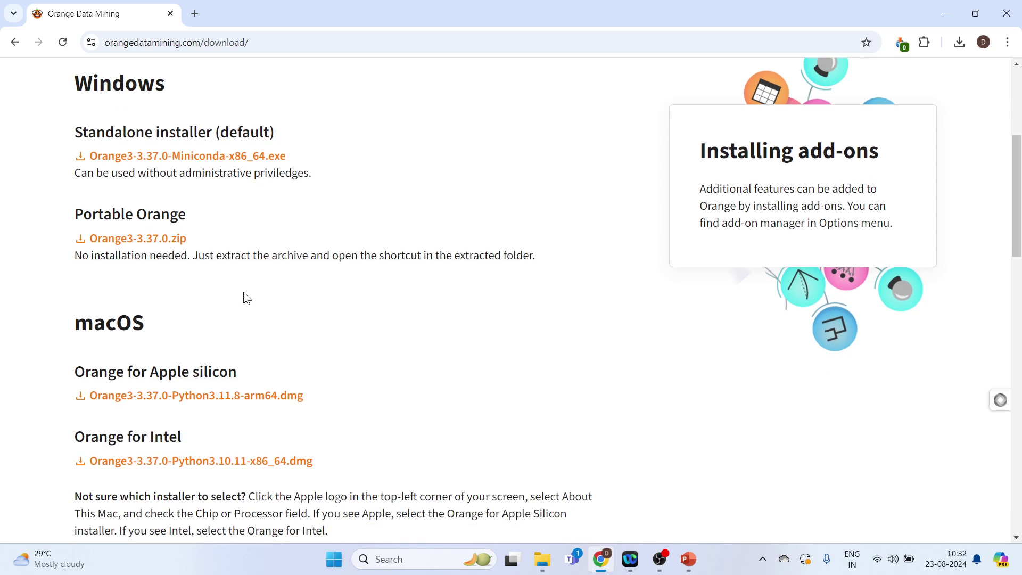
{"action": "scroll", "coordinate": [244, 296], "scroll_direction": "down", "scroll_amount": 1}
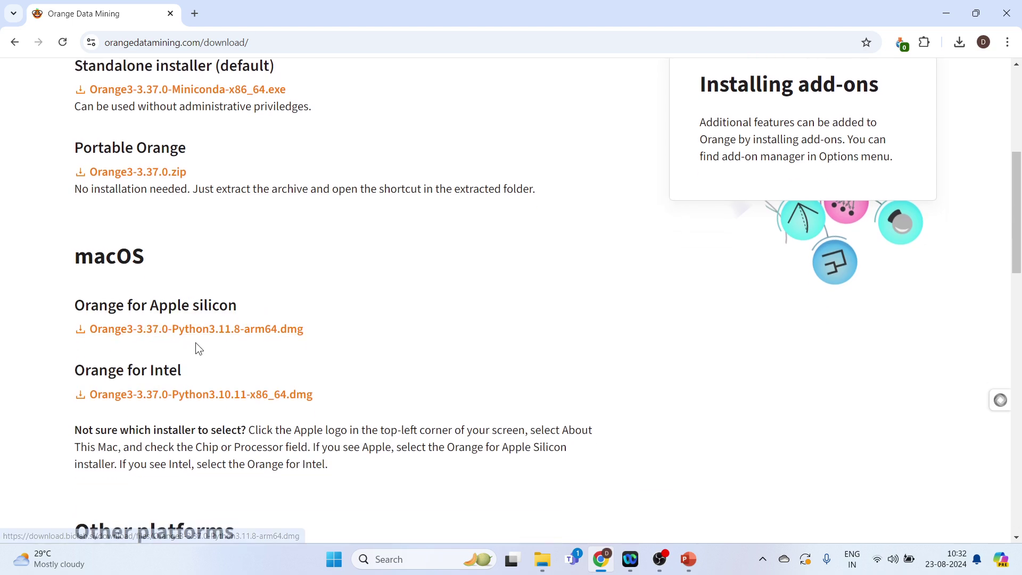
{"action": "scroll", "coordinate": [249, 335], "scroll_direction": "down", "scroll_amount": 5}
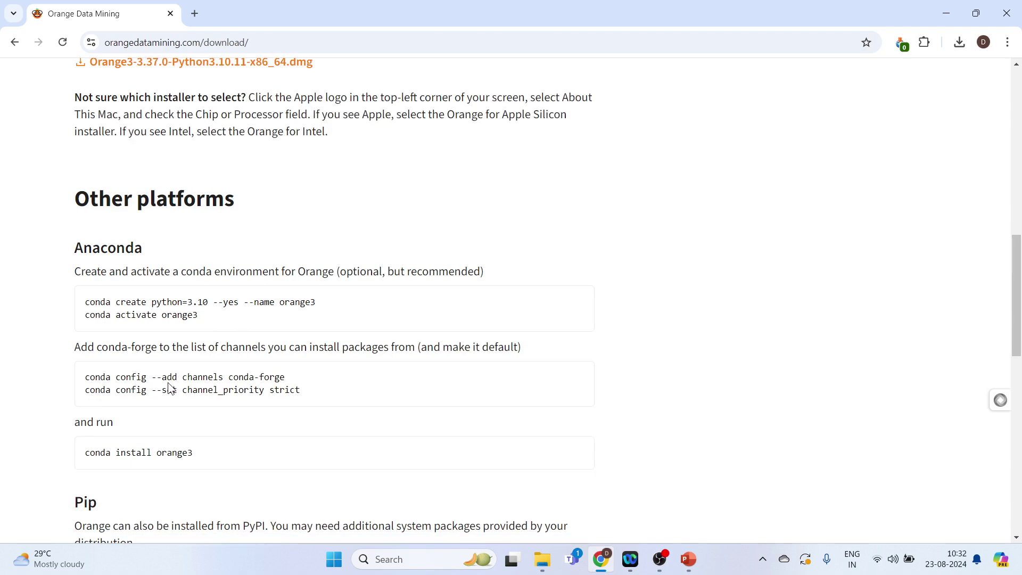
{"action": "scroll", "coordinate": [170, 296], "scroll_direction": "up", "scroll_amount": 9}
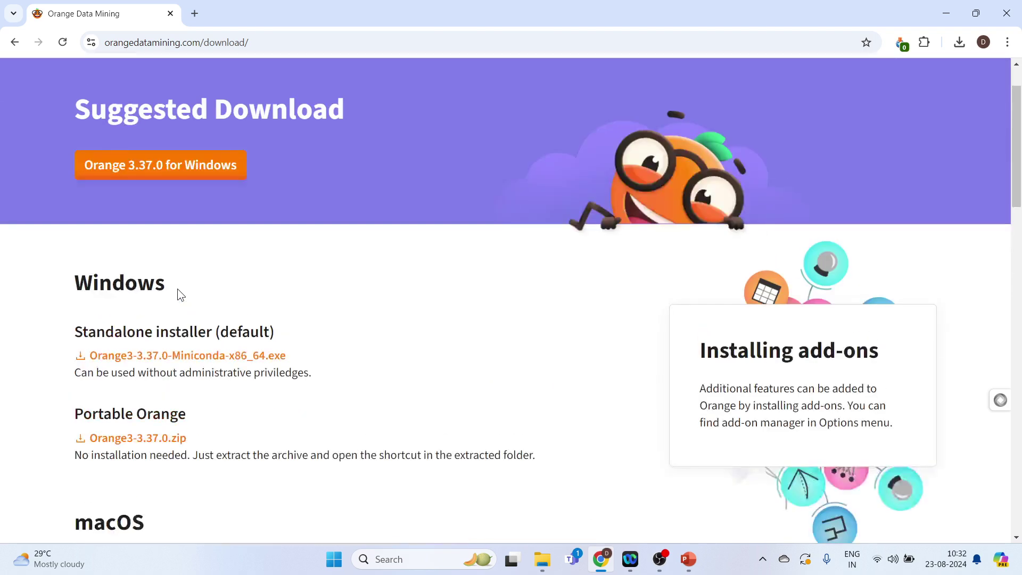
Step: Start the Orange 3.37.0 for Windows download and run the earlier Orange installer from Downloads
{"action": "left_click", "coordinate": [142, 176]}
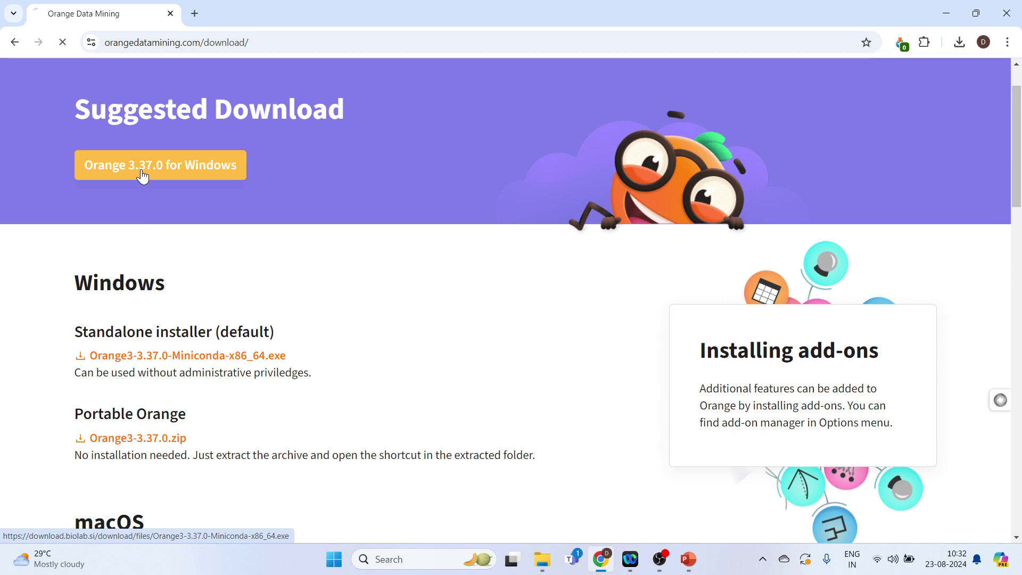
{"action": "left_click", "coordinate": [961, 46]}
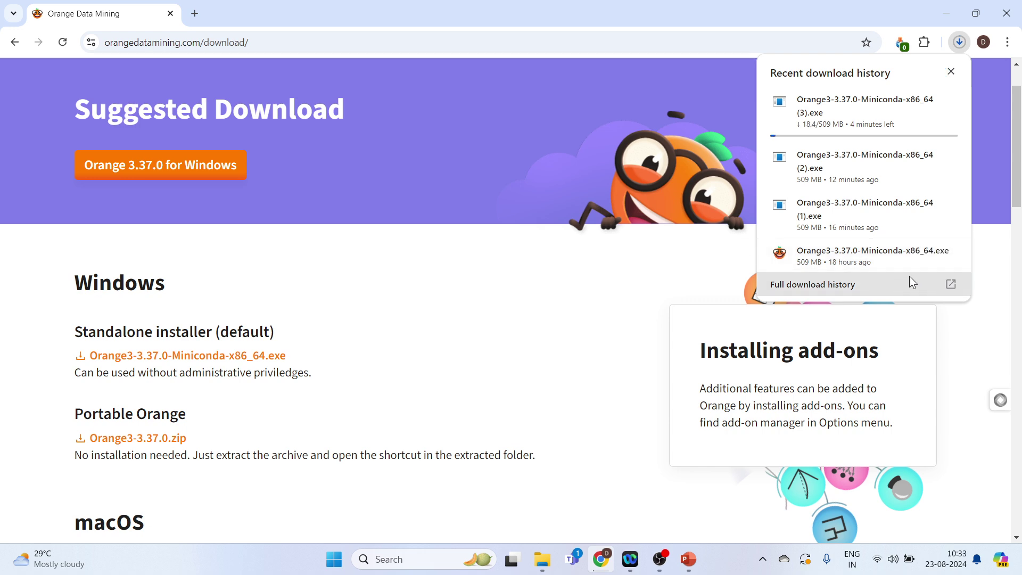
{"action": "mouse_move", "coordinate": [915, 269]}
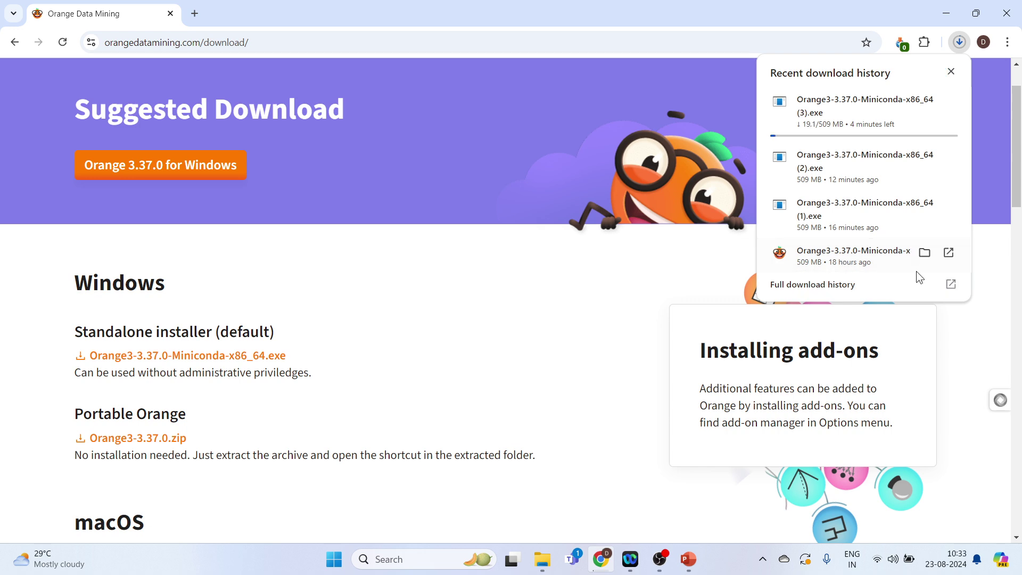
{"action": "left_click", "coordinate": [956, 257]}
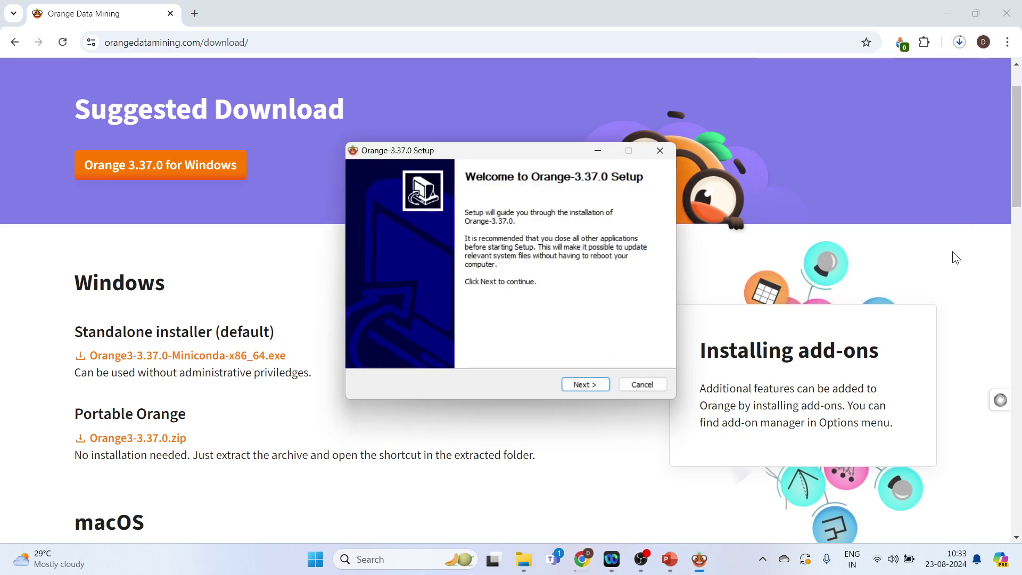
Step: Accept the licence, all users, default components and C:\Program Files\Orange, decline overwriting, then cancel setup
{"action": "left_click", "coordinate": [586, 385]}
{"action": "left_click", "coordinate": [586, 385]}
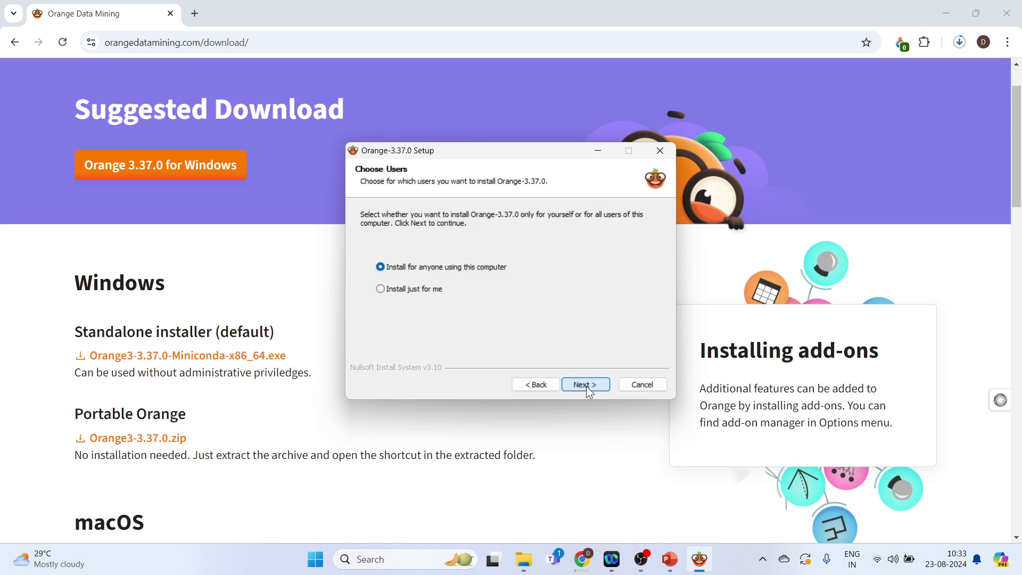
{"action": "left_click", "coordinate": [586, 385]}
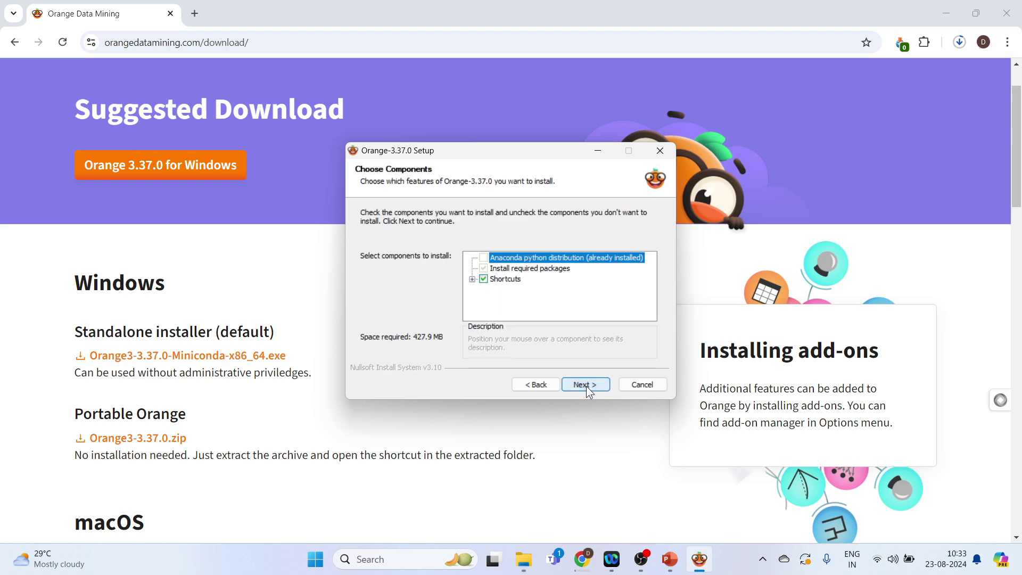
{"action": "left_click", "coordinate": [587, 388]}
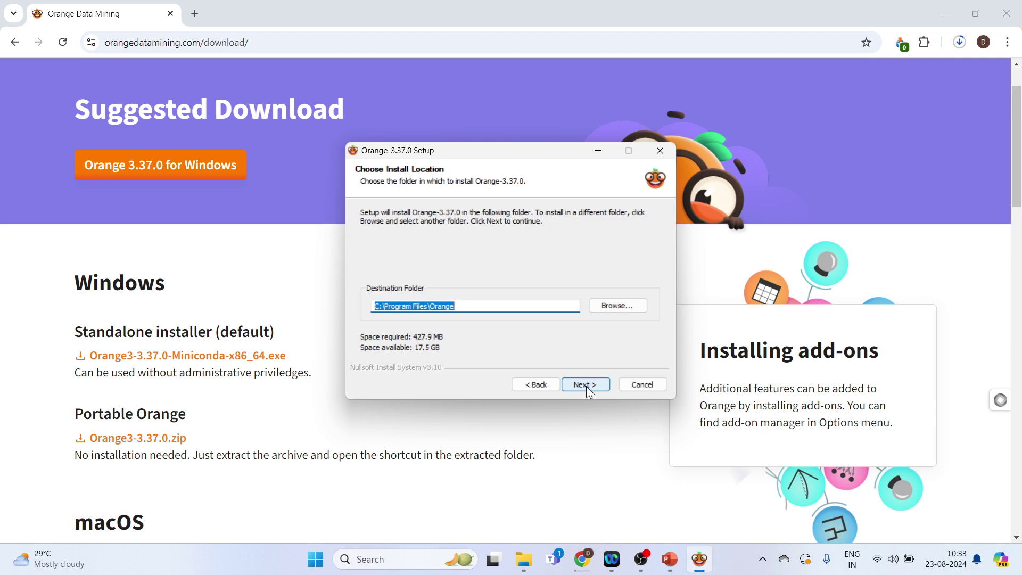
{"action": "left_click", "coordinate": [587, 390]}
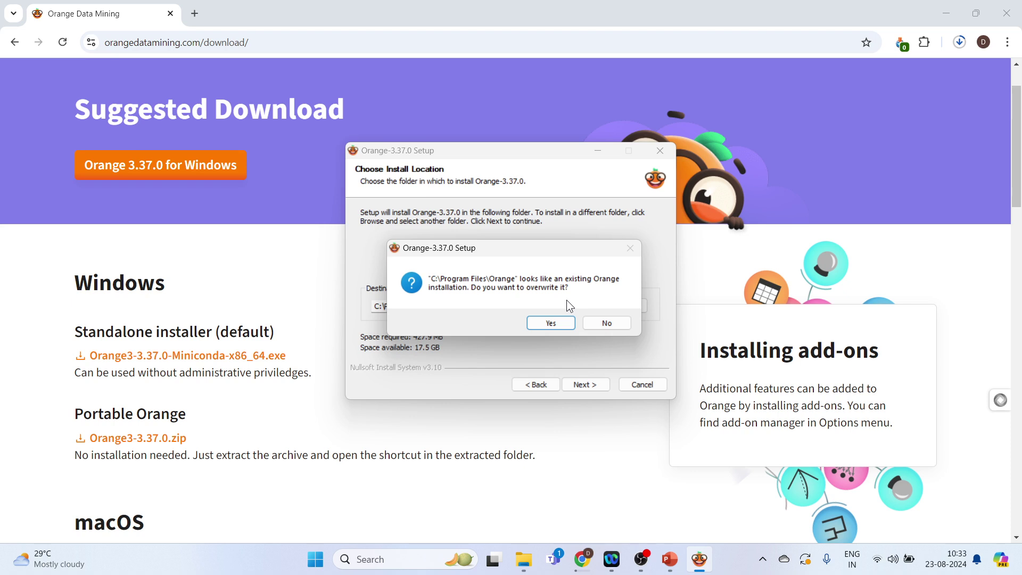
{"action": "left_click", "coordinate": [599, 325]}
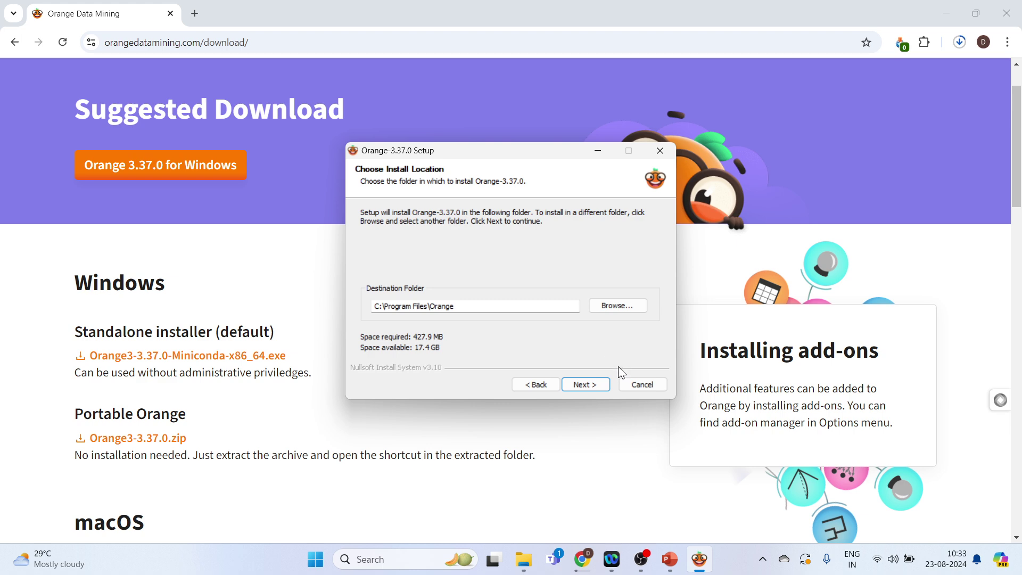
{"action": "left_click", "coordinate": [640, 386]}
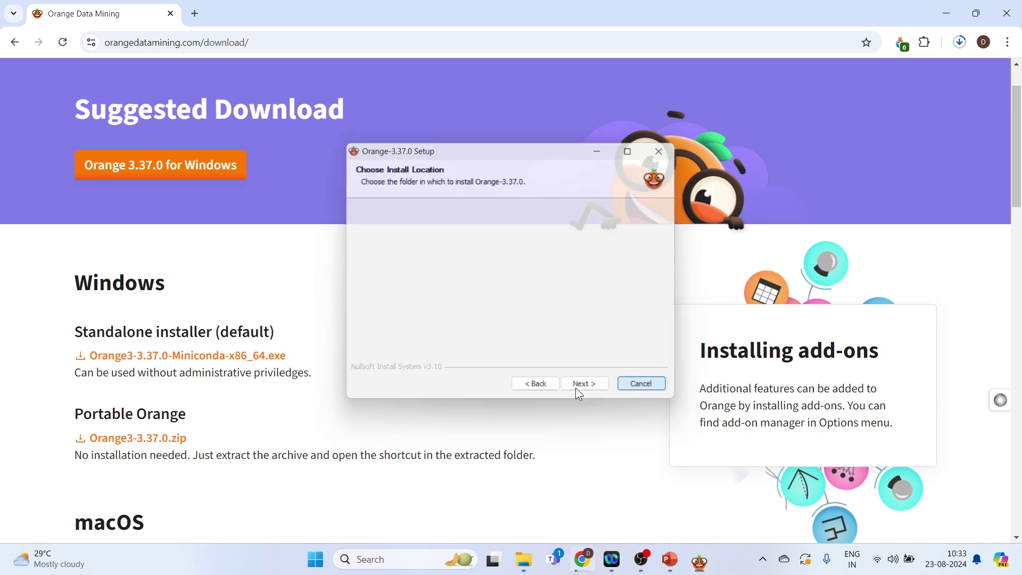
Step: Launch Orange from a Start search, minimize the other windows, and centre the Welcome dialog
{"action": "left_click", "coordinate": [395, 560]}
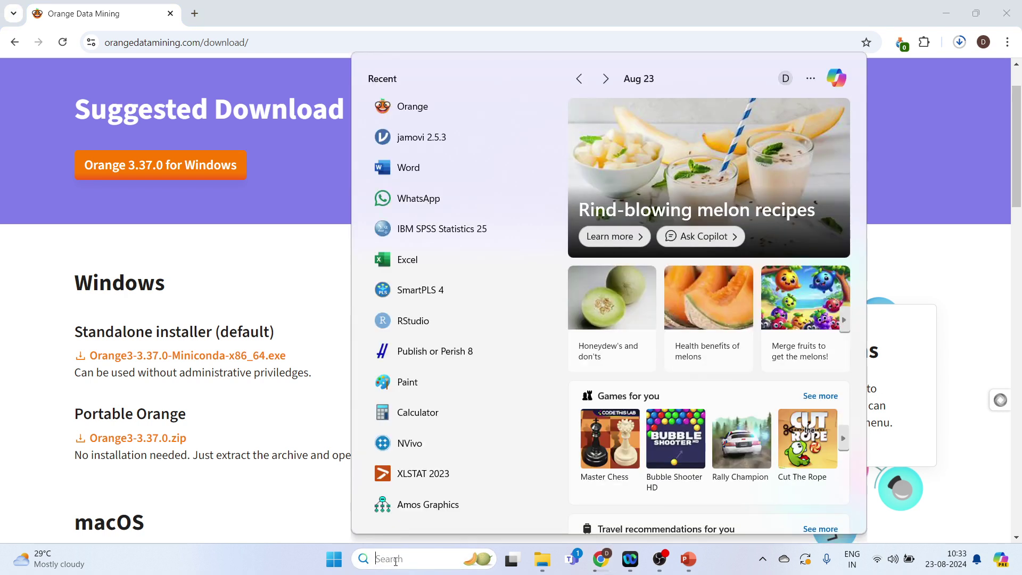
{"action": "type", "text": "Orange"}
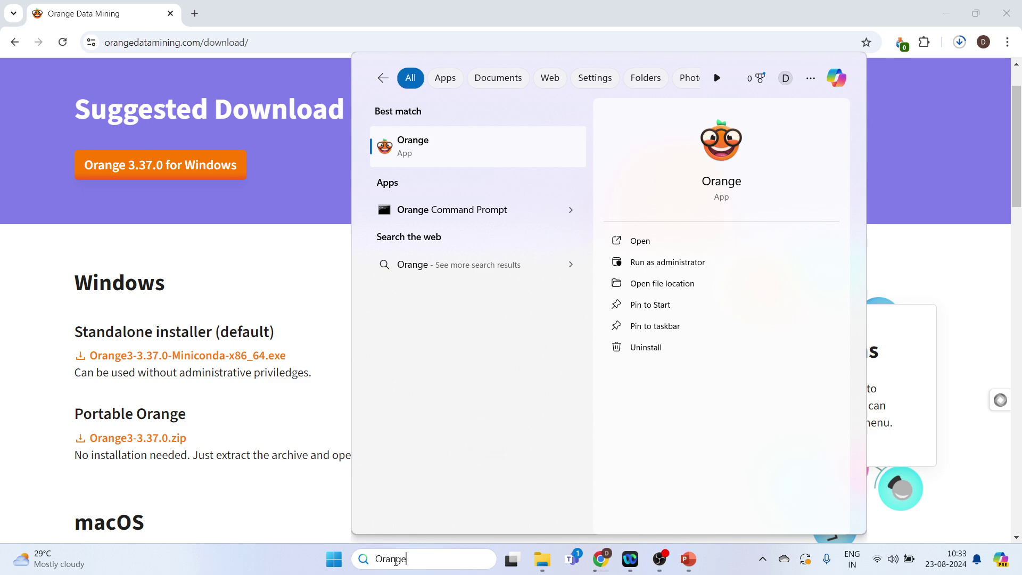
{"action": "left_click", "coordinate": [714, 184]}
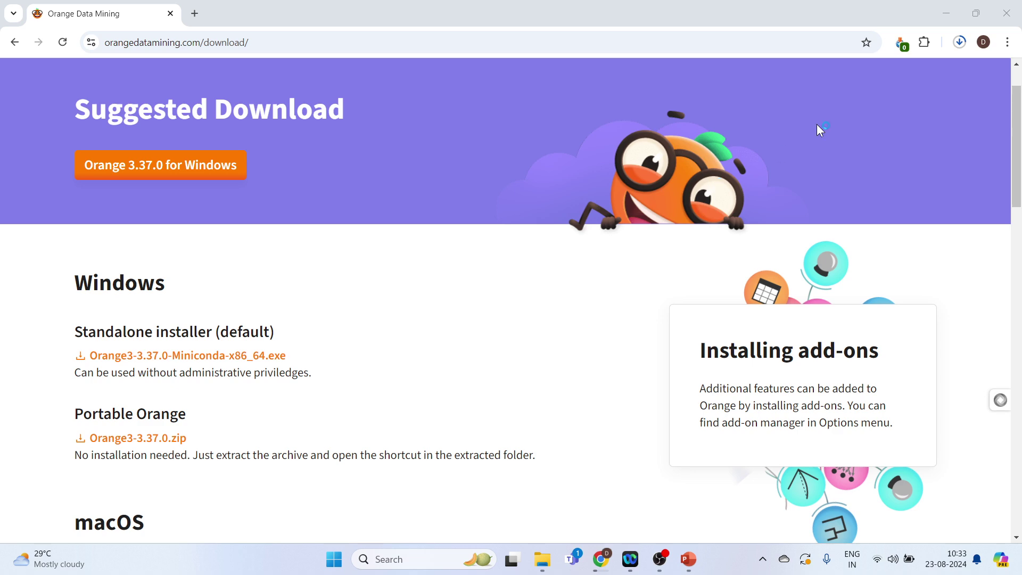
{"action": "left_click", "coordinate": [943, 13]}
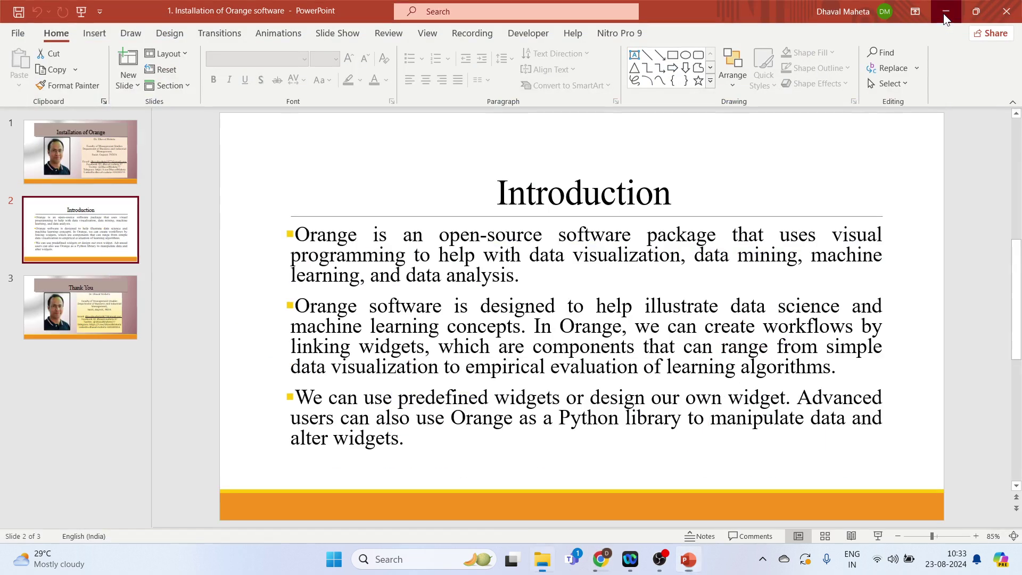
{"action": "left_click", "coordinate": [943, 14]}
{"action": "left_click", "coordinate": [946, 12]}
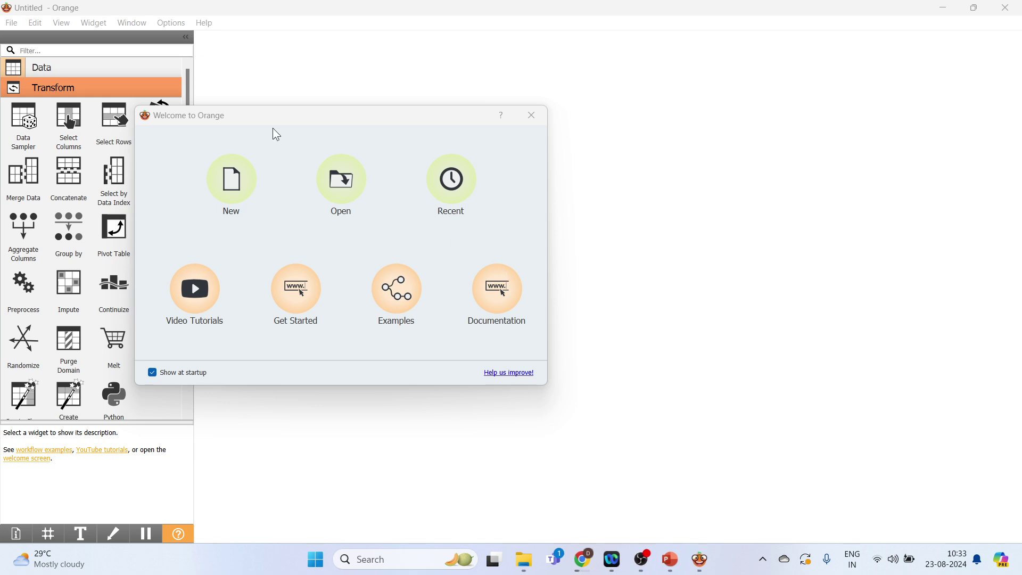
{"action": "left_click_drag", "start_coordinate": [273, 128], "coordinate": [423, 126]}
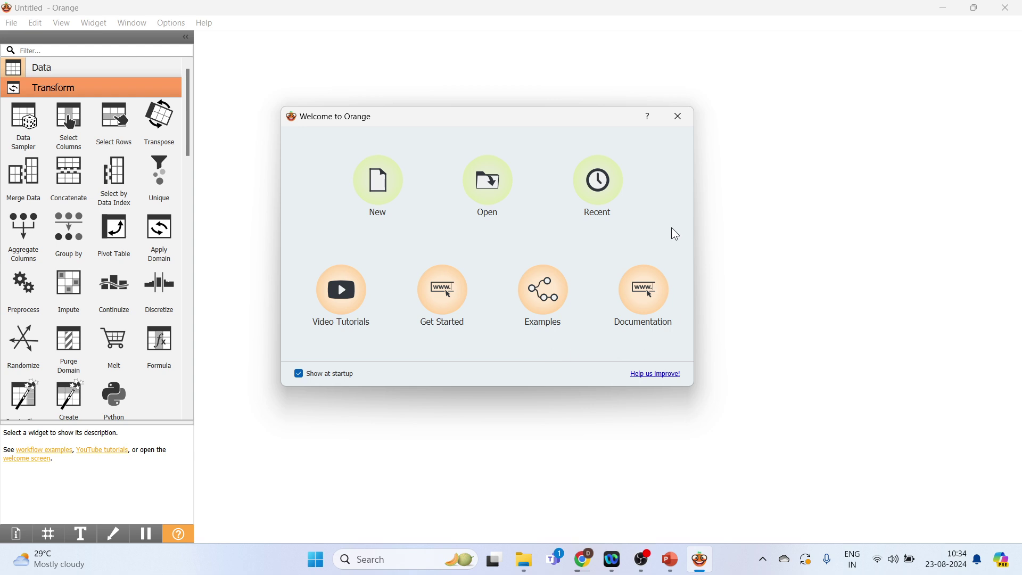
Step: Close the Welcome screen, expand Visualize, Model, Evaluate and Unsupervised, then collapse Unsupervised
{"action": "left_click", "coordinate": [680, 120]}
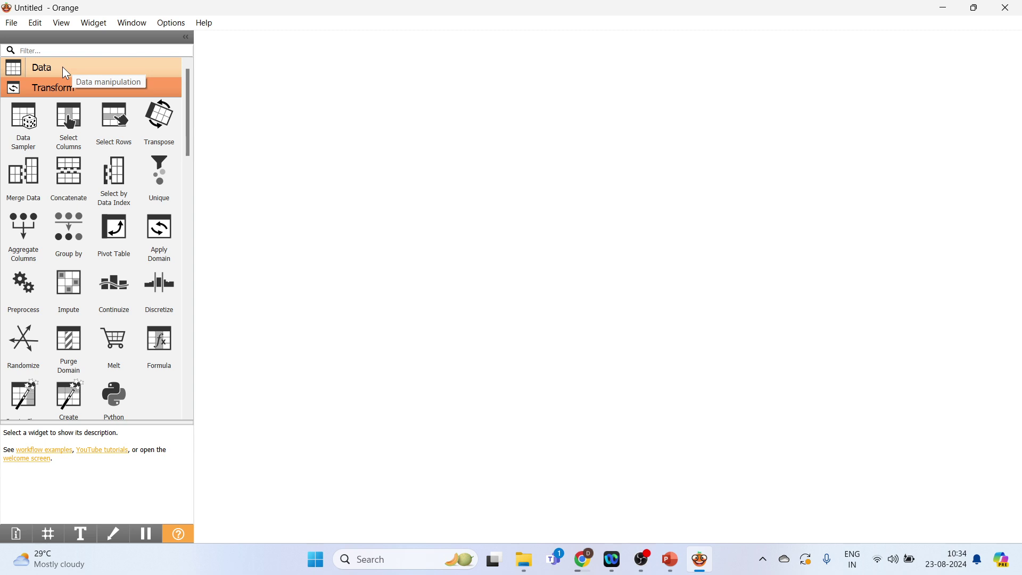
{"action": "left_click", "coordinate": [65, 85]}
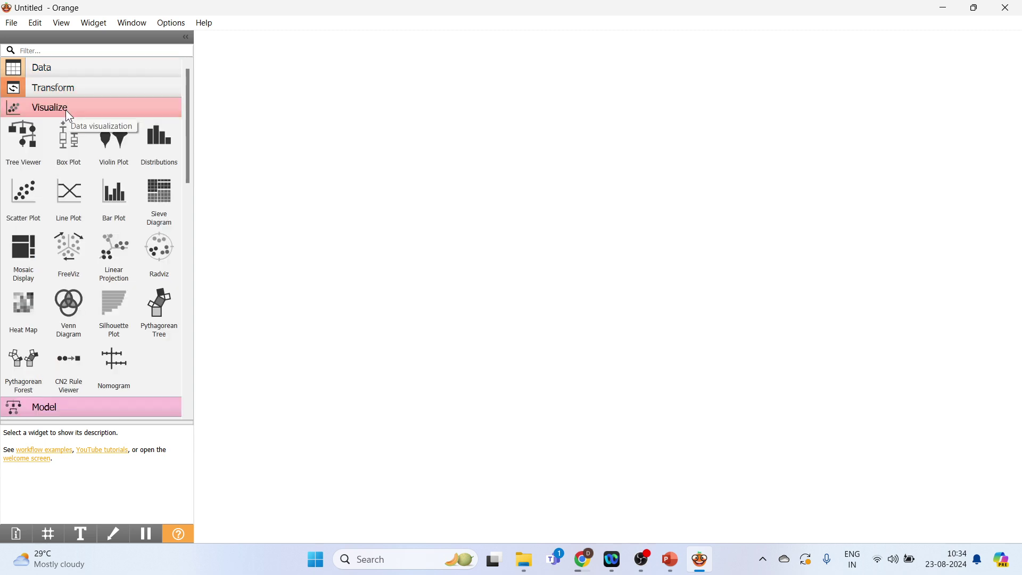
{"action": "left_click", "coordinate": [65, 109]}
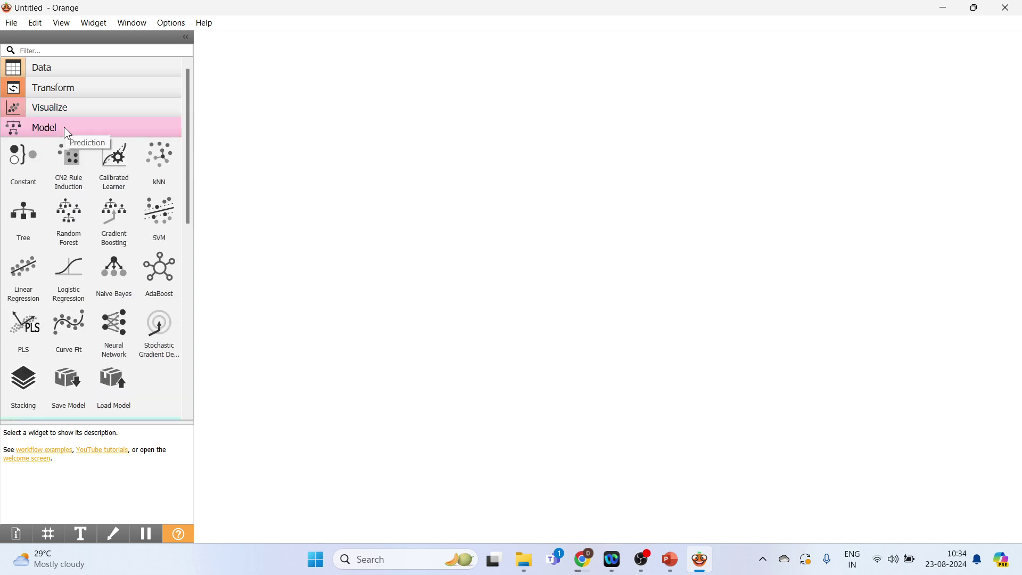
{"action": "left_click", "coordinate": [64, 128]}
{"action": "left_click", "coordinate": [64, 147]}
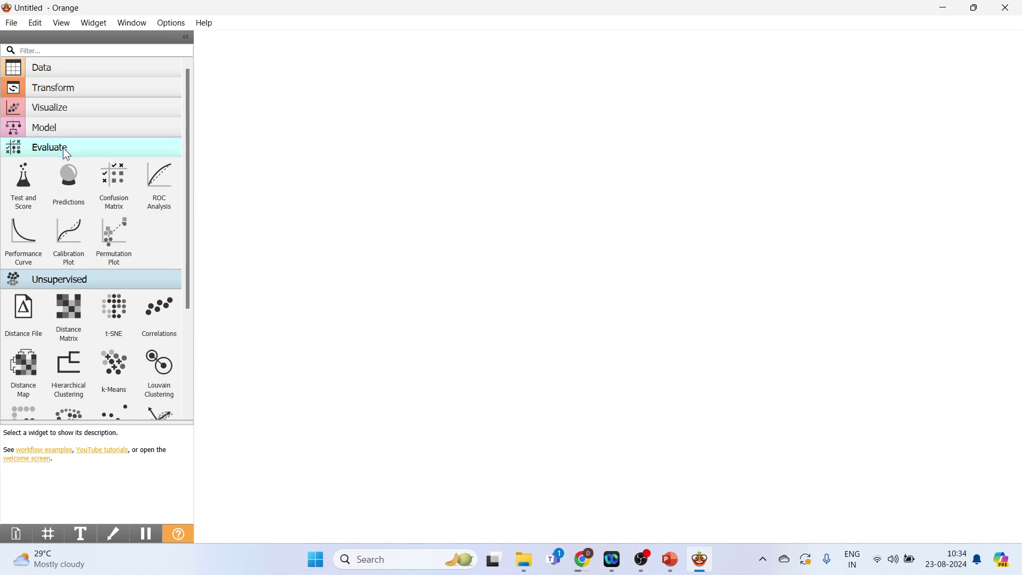
{"action": "left_click", "coordinate": [64, 149]}
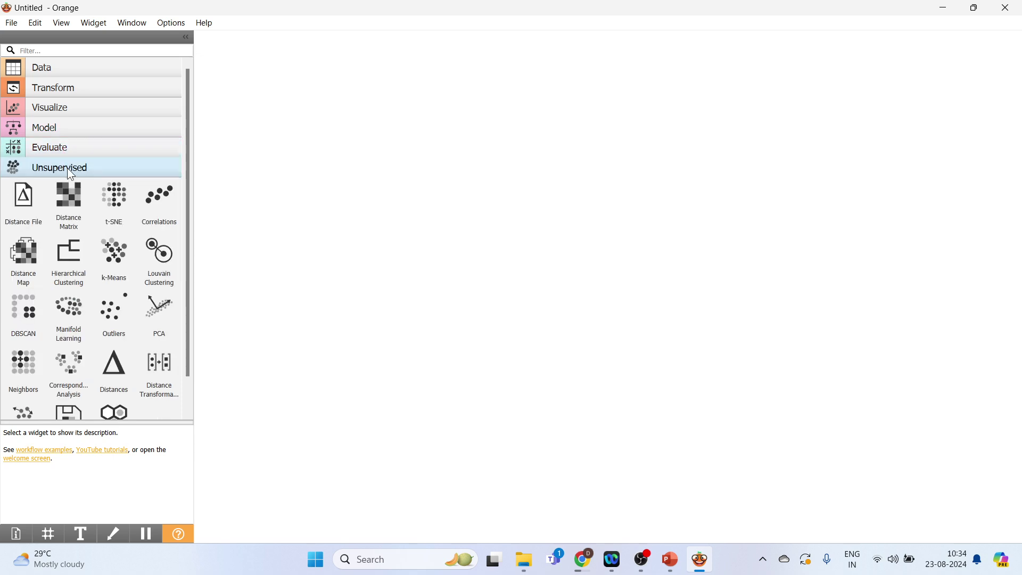
{"action": "left_click", "coordinate": [67, 167]}
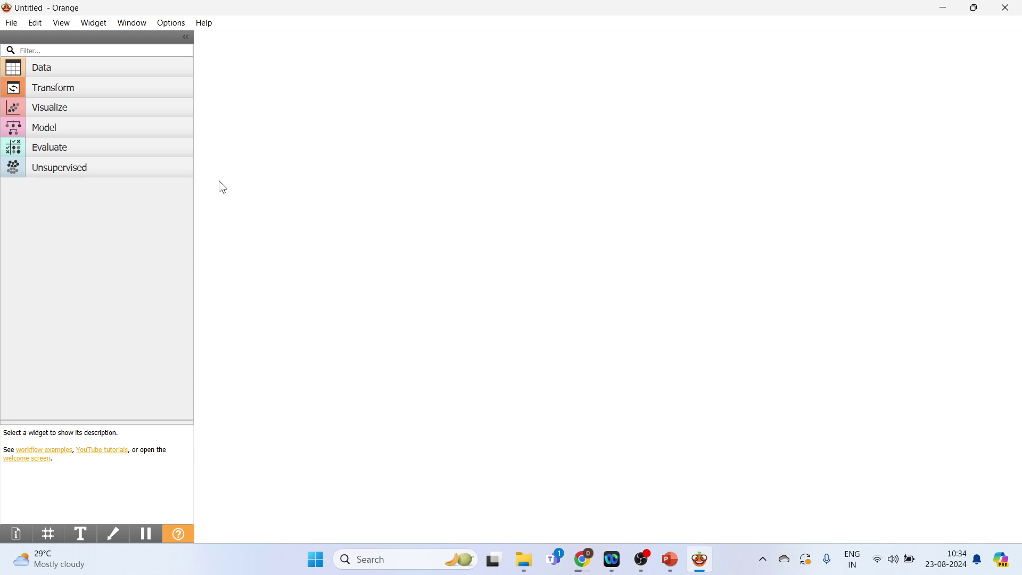
Step: Open Options > Add-ons and accept the insufficient permissions warning to reach the Installer
{"action": "left_click", "coordinate": [131, 25]}
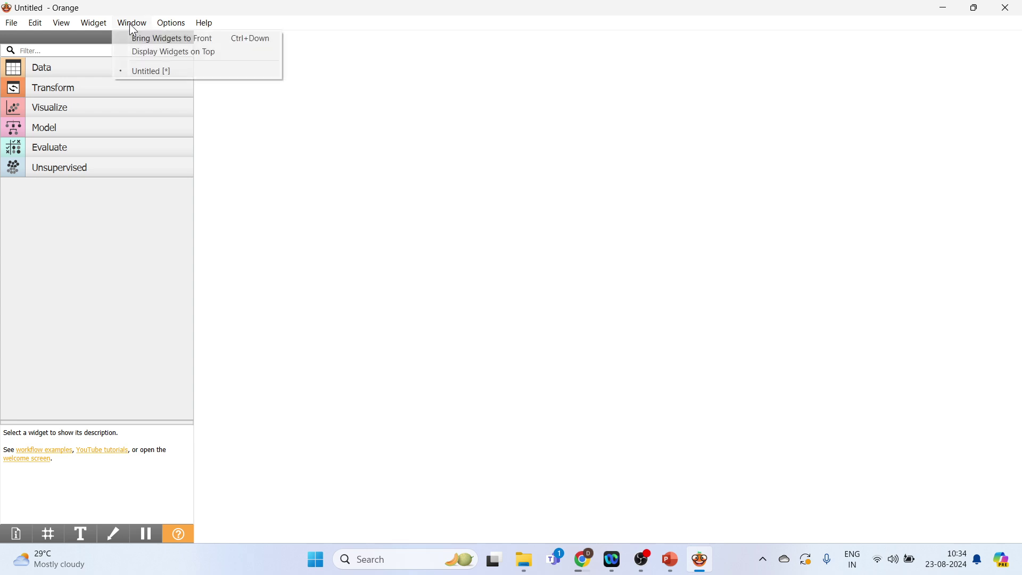
{"action": "mouse_move", "coordinate": [160, 22]}
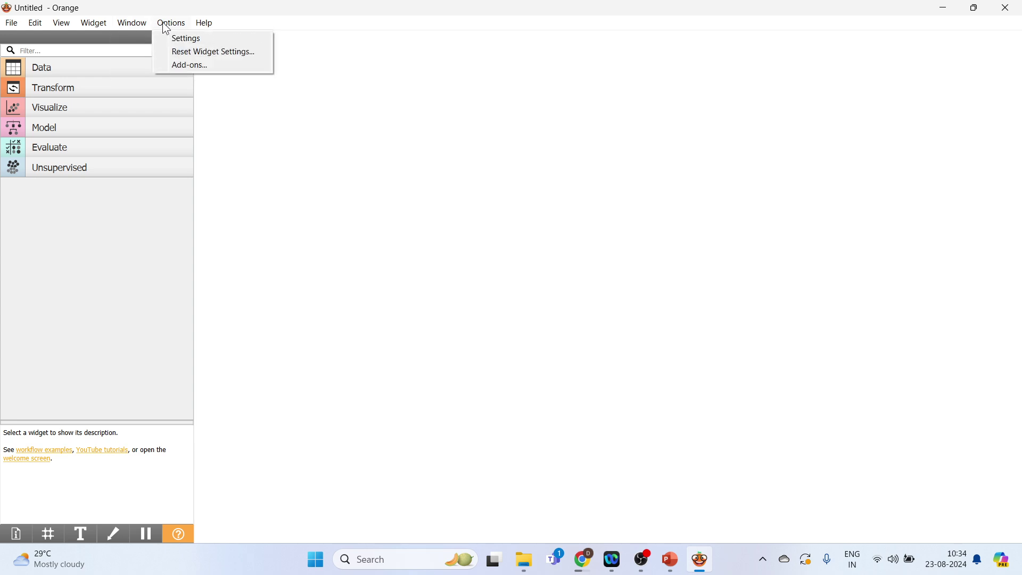
{"action": "left_click", "coordinate": [199, 63]}
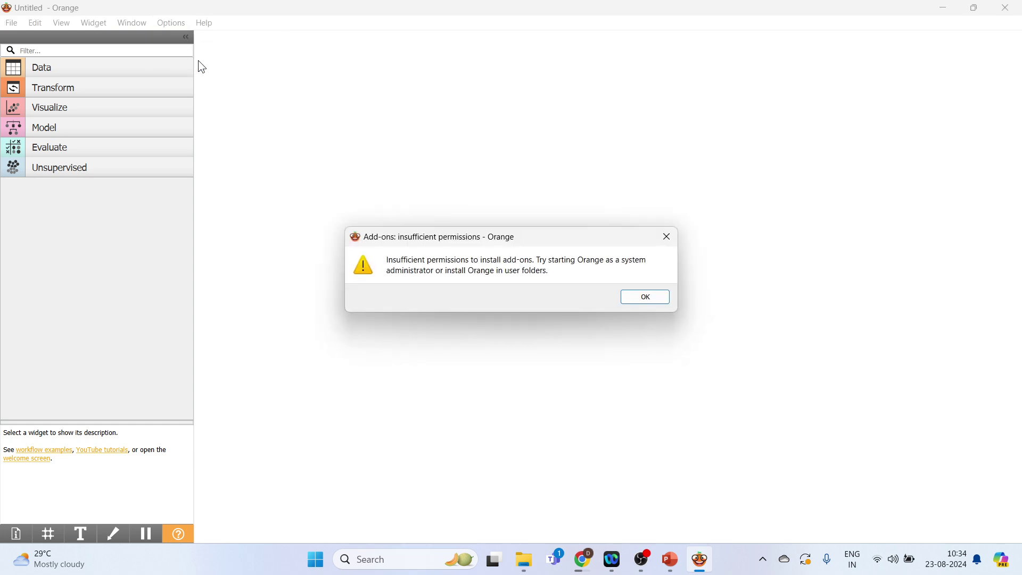
{"action": "left_click", "coordinate": [659, 301]}
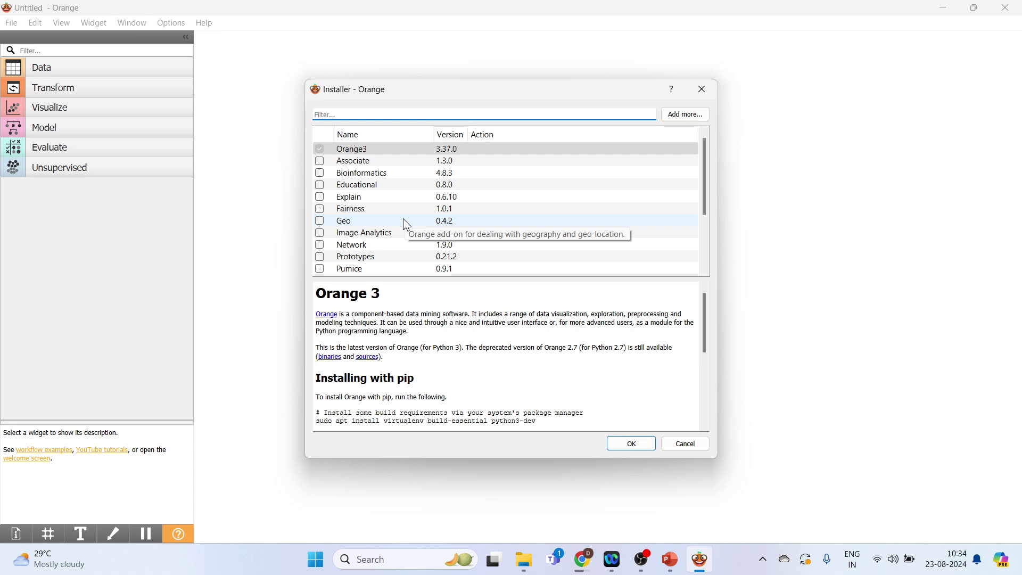
Step: Bring the PowerPoint presentation back on its Introduction slide, slide 2
{"action": "left_click", "coordinate": [670, 559]}
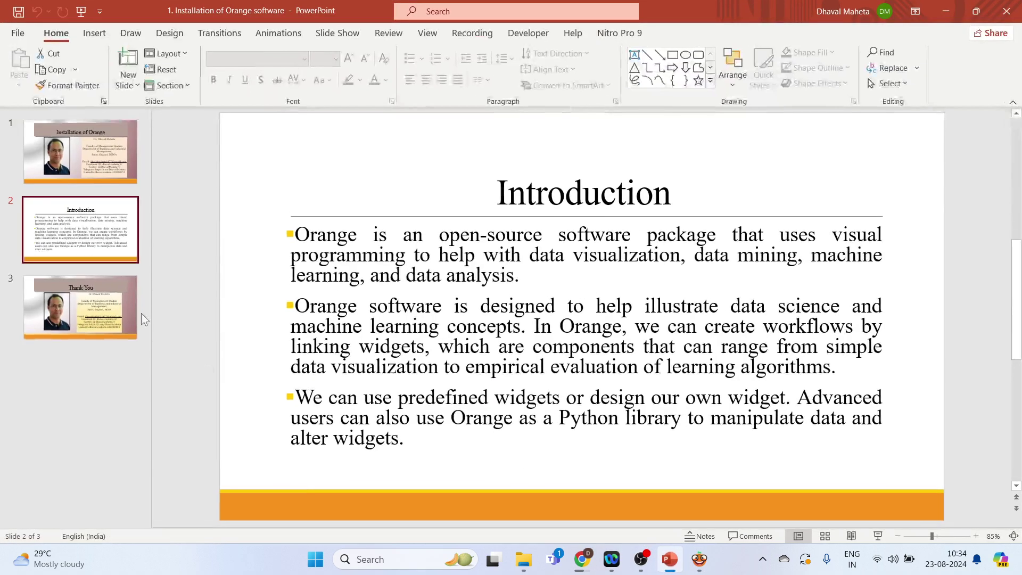